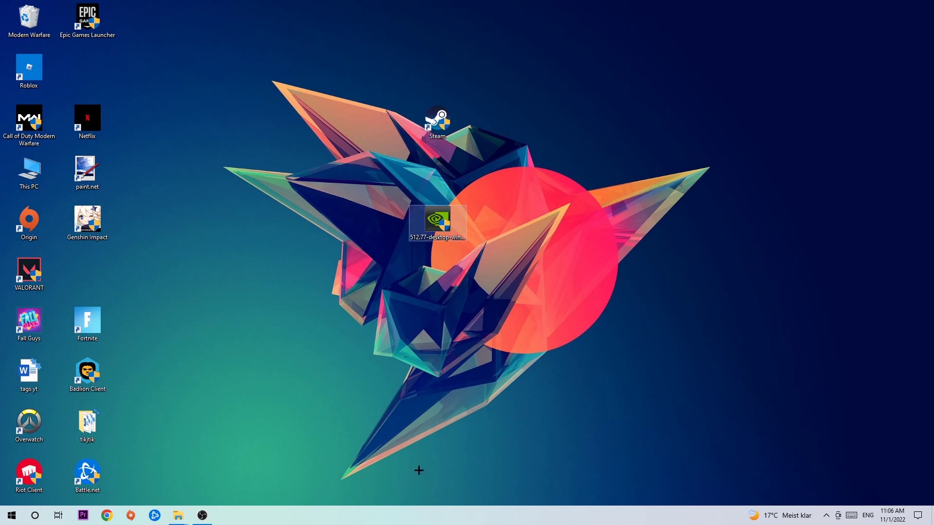
Launch Task Manager from the taskbar and maximize it
{"action": "right_click", "coordinate": [402, 517]}
{"action": "left_click", "coordinate": [443, 470]}
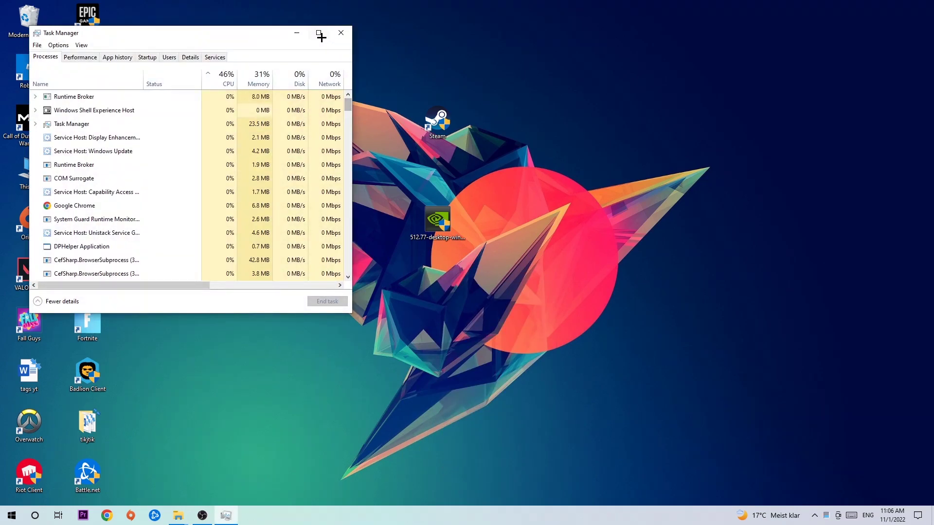
{"action": "left_click", "coordinate": [315, 36]}
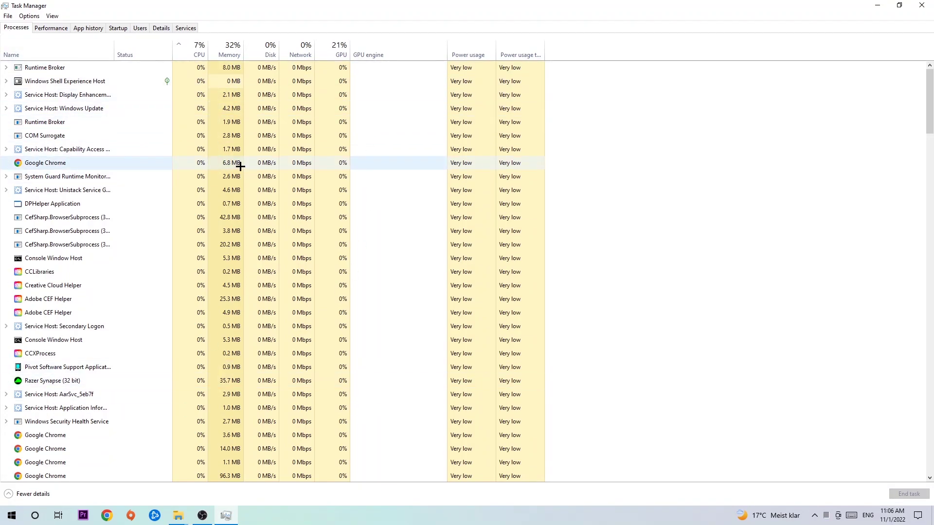
End the Google Chrome process and close Task Manager to return to the desktop
{"action": "left_click", "coordinate": [235, 162]}
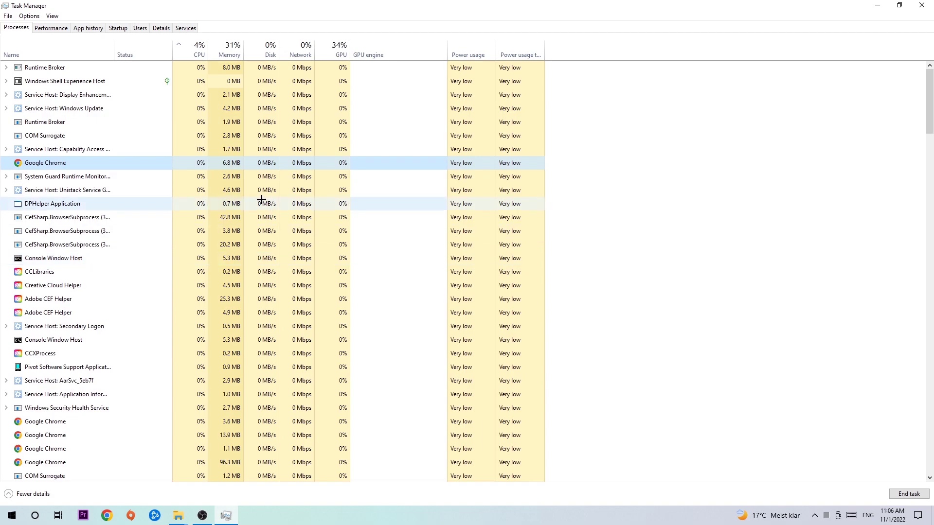
{"action": "right_click", "coordinate": [116, 162]}
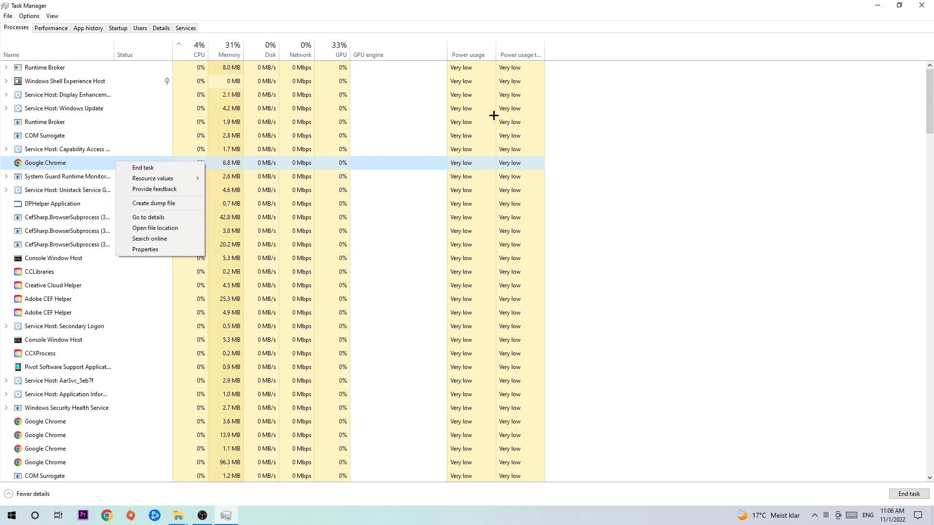
{"action": "left_click", "coordinate": [921, 5]}
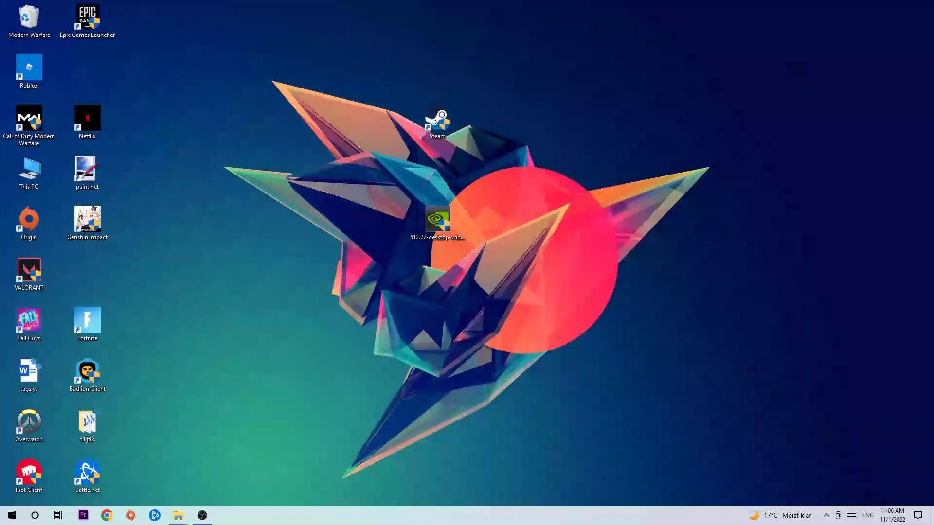
Nudge the Steam shortcut and briefly show the Start menu
{"action": "mouse_move", "coordinate": [438, 121]}
{"action": "left_mouse_down"}
{"action": "mouse_move", "coordinate": [554, 172]}
{"action": "mouse_move", "coordinate": [429, 128]}
{"action": "left_mouse_up"}
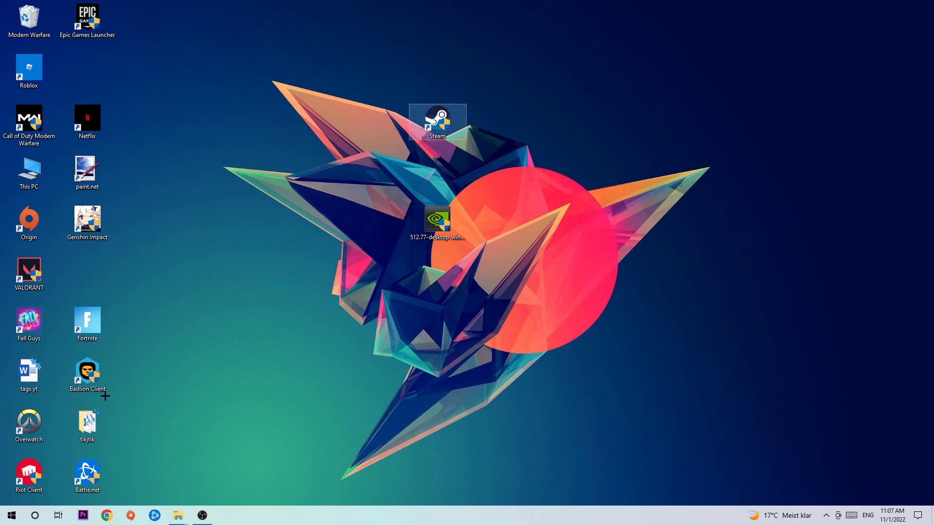
{"action": "left_click", "coordinate": [6, 517]}
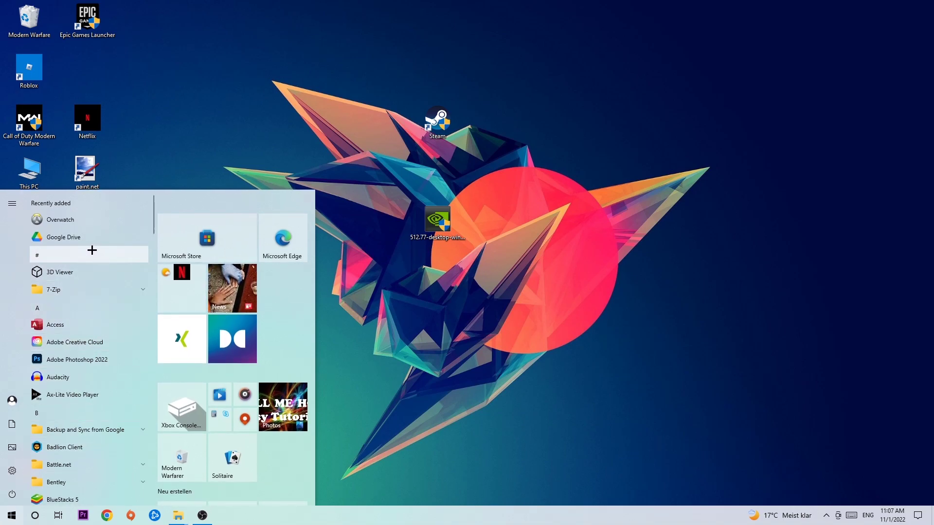
{"action": "left_click", "coordinate": [511, 270]}
Move the Steam shortcut left and dismiss its context menu
{"action": "left_click_drag", "start_coordinate": [441, 126], "coordinate": [384, 123]}
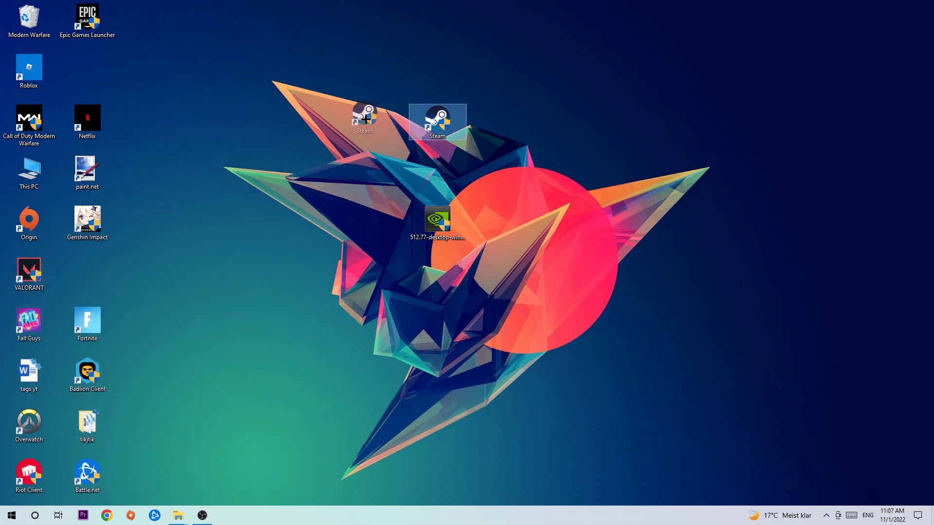
{"action": "right_click", "coordinate": [360, 118]}
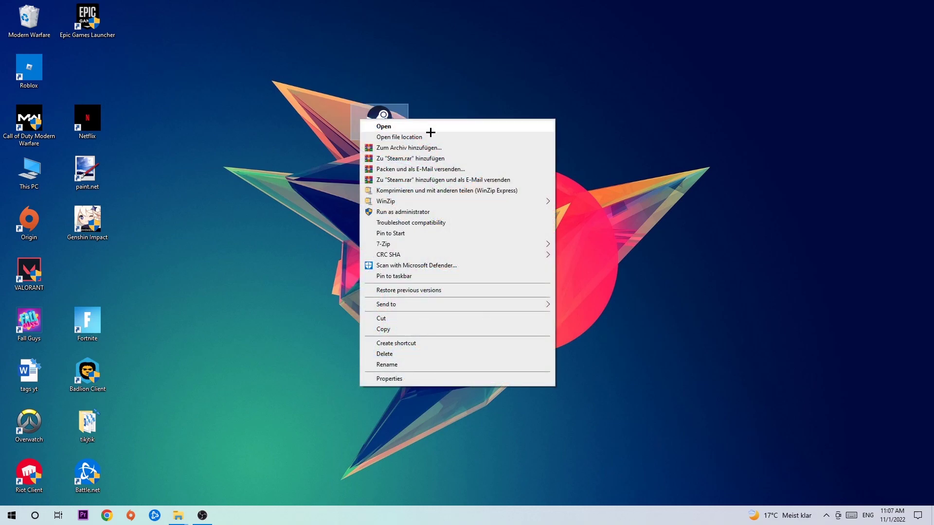
{"action": "left_click", "coordinate": [442, 135]}
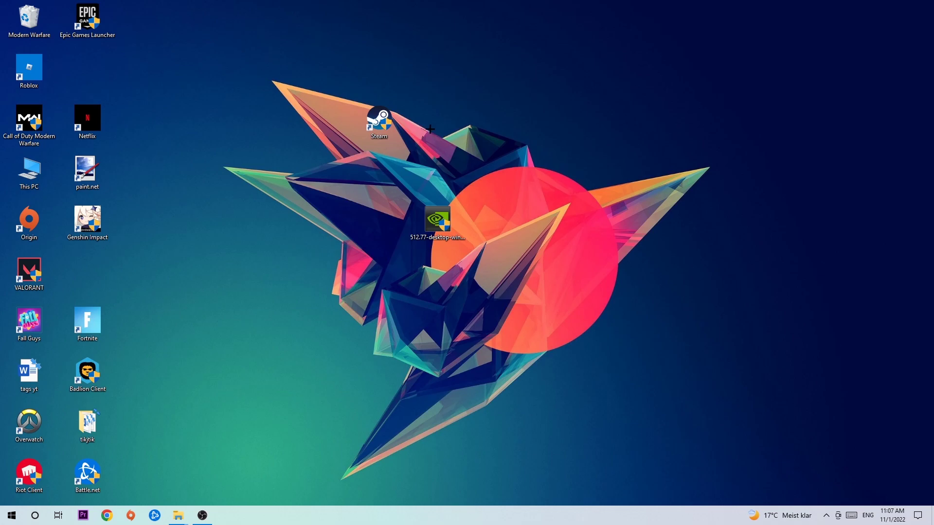
Move the Steam shortcut down-left and bring up its Compatibility properties
{"action": "left_click_drag", "start_coordinate": [380, 119], "coordinate": [321, 170]}
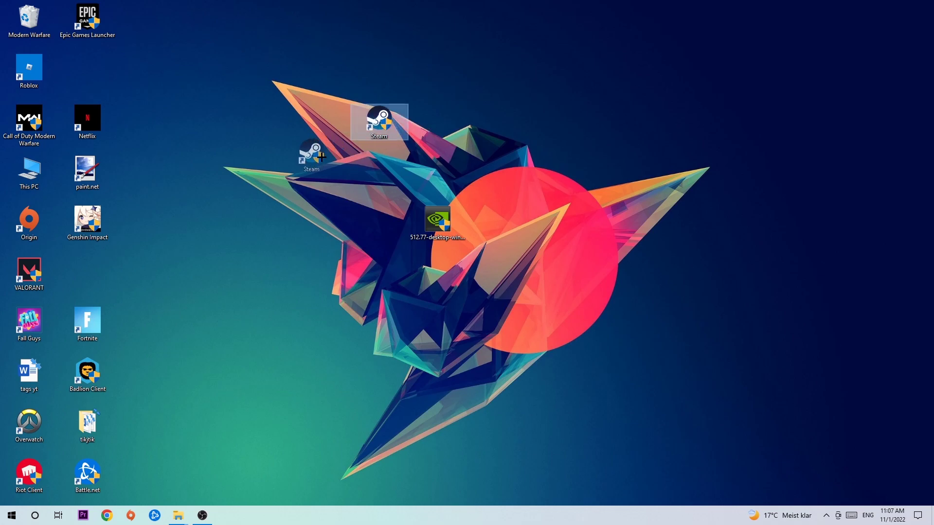
{"action": "right_click", "coordinate": [304, 168]}
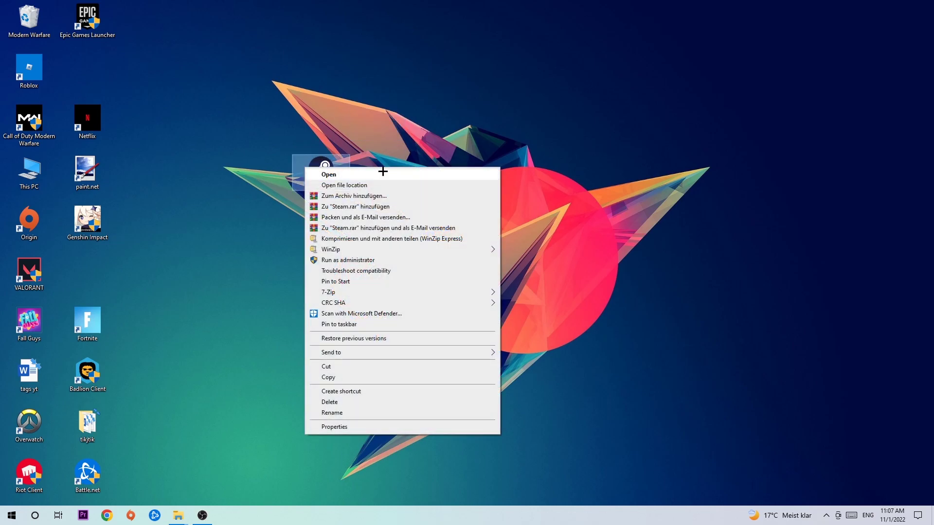
{"action": "left_click", "coordinate": [350, 429]}
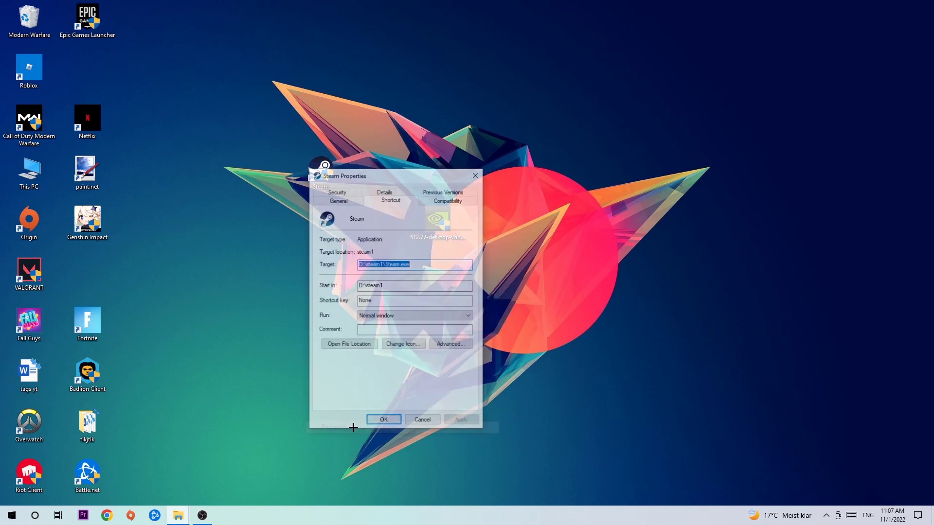
{"action": "left_click", "coordinate": [439, 198]}
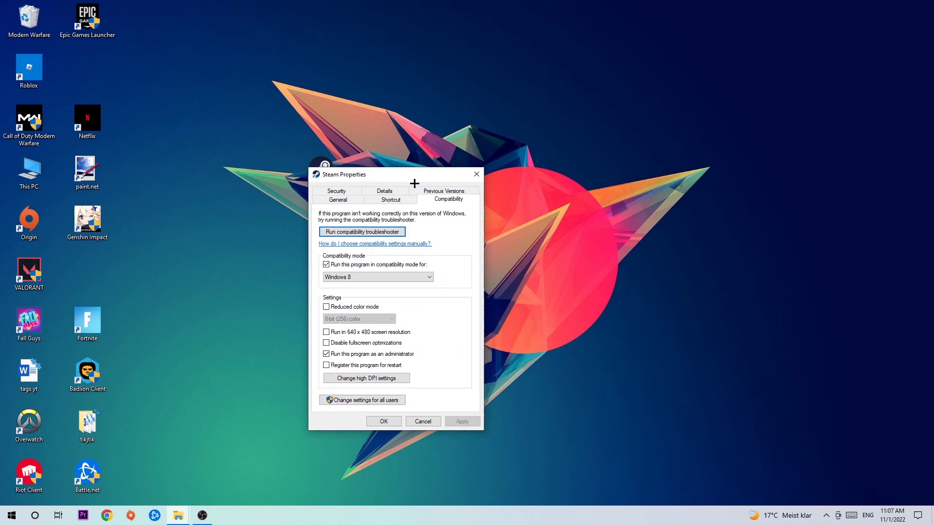
{"action": "left_click_drag", "start_coordinate": [404, 174], "coordinate": [324, 131]}
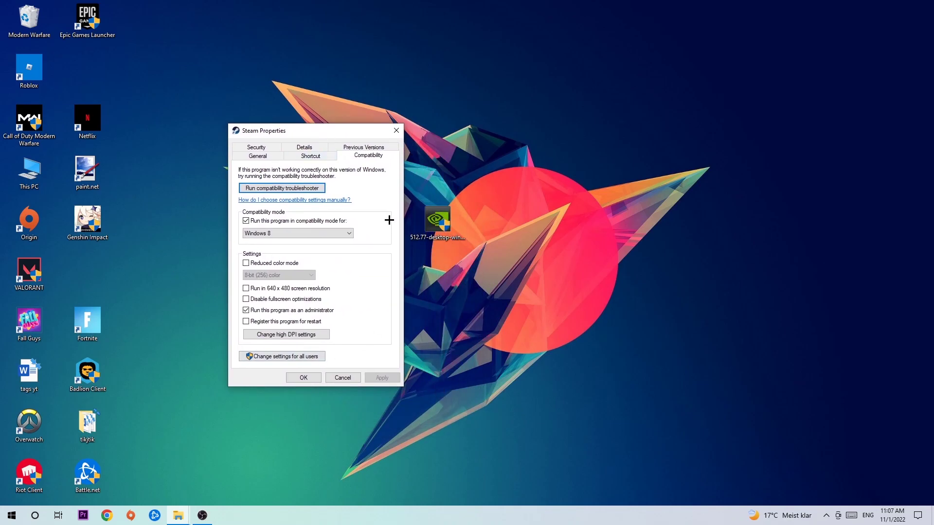
Set Steam to Windows 8 compatibility mode with Run as administrator and confirm with OK
{"action": "left_click", "coordinate": [251, 221]}
{"action": "left_click", "coordinate": [350, 233]}
{"action": "left_click", "coordinate": [372, 208]}
{"action": "left_click", "coordinate": [304, 377]}
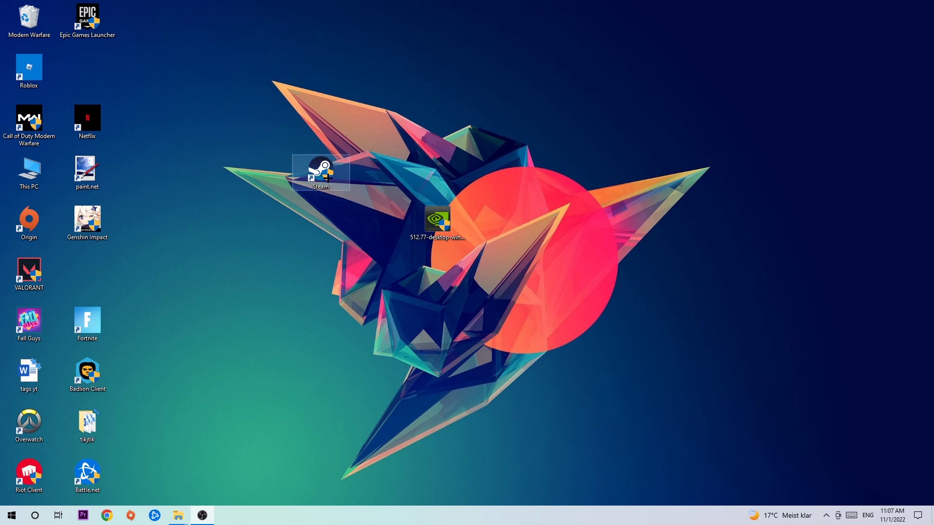
{"action": "left_click_drag", "start_coordinate": [328, 178], "coordinate": [328, 175]}
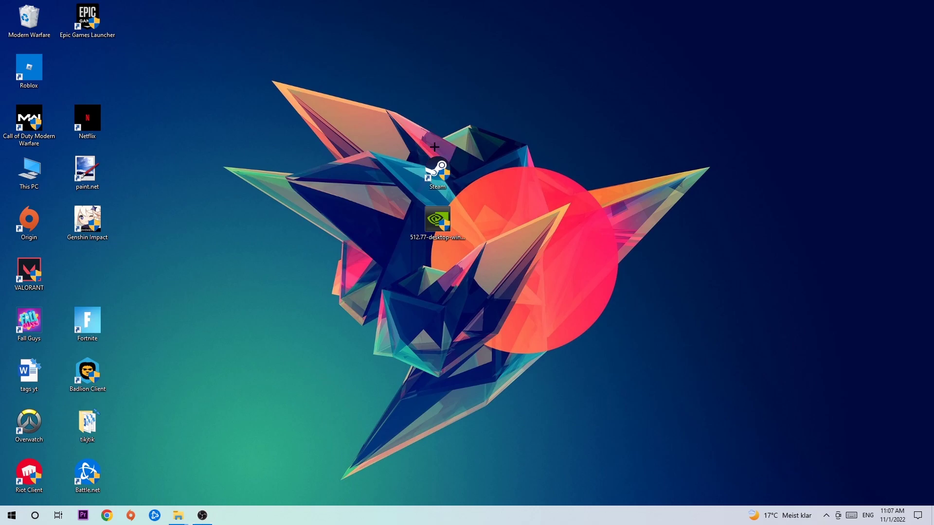